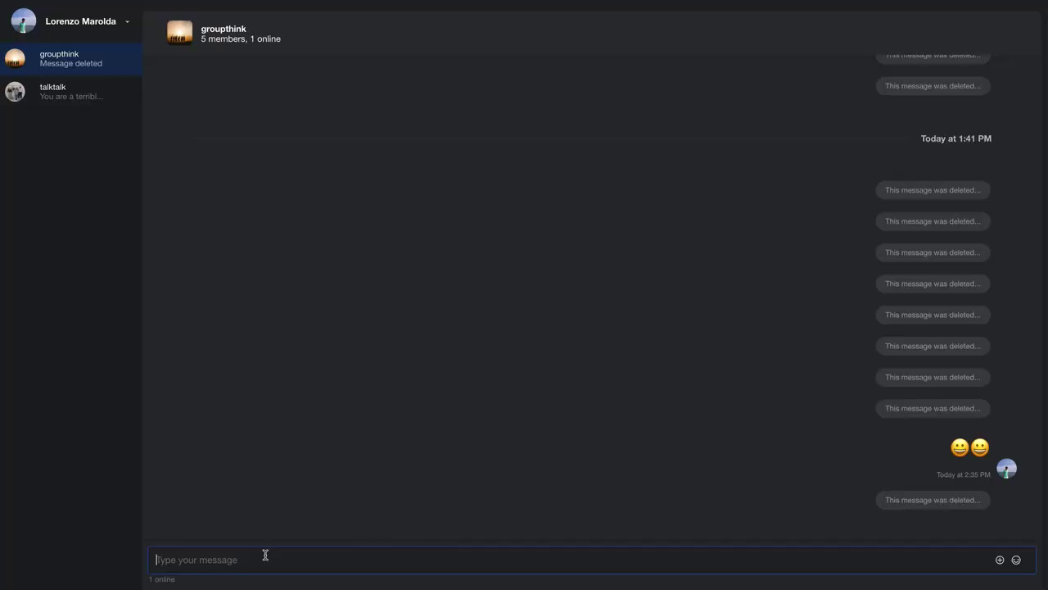
Send a greeting introducing the sender by first name and the message "How are you" in the groupthink channel.
left_click(264, 555)
type("Hey there I am lorenzx")
key("BackSpace")
type("o")
key("Return")
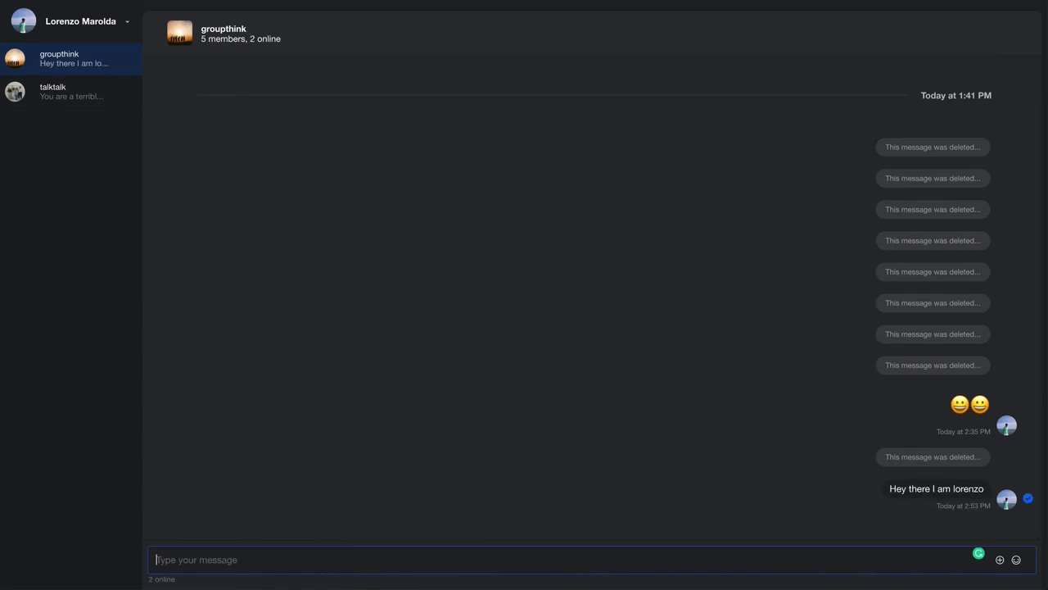
type("How are you")
key("Return")
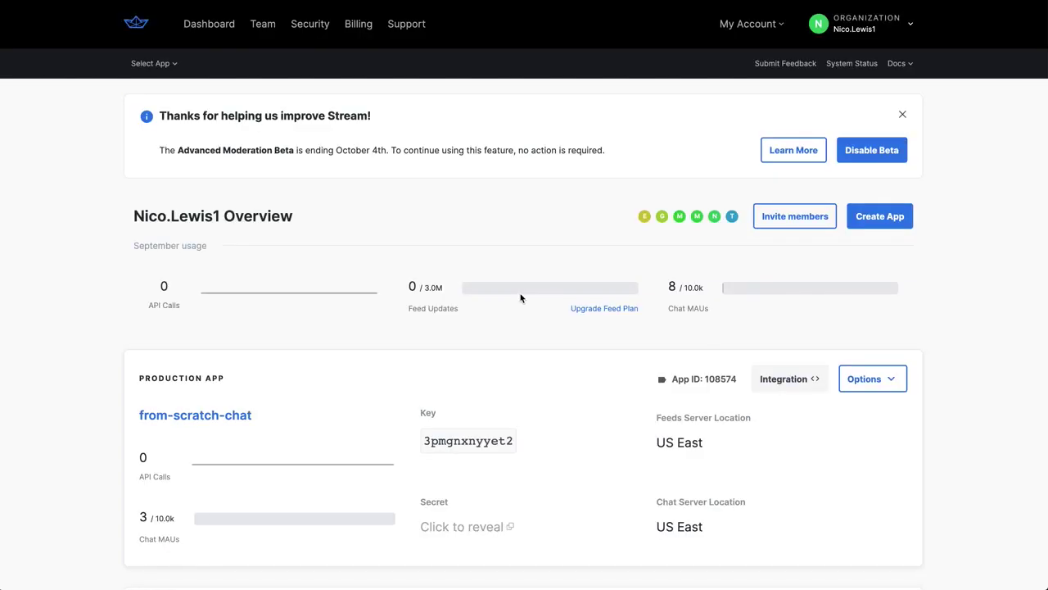
In the Stream dashboard, open the from-scratch-chat app's messaging channel type and go to its AI Moderation settings.
left_click(159, 65)
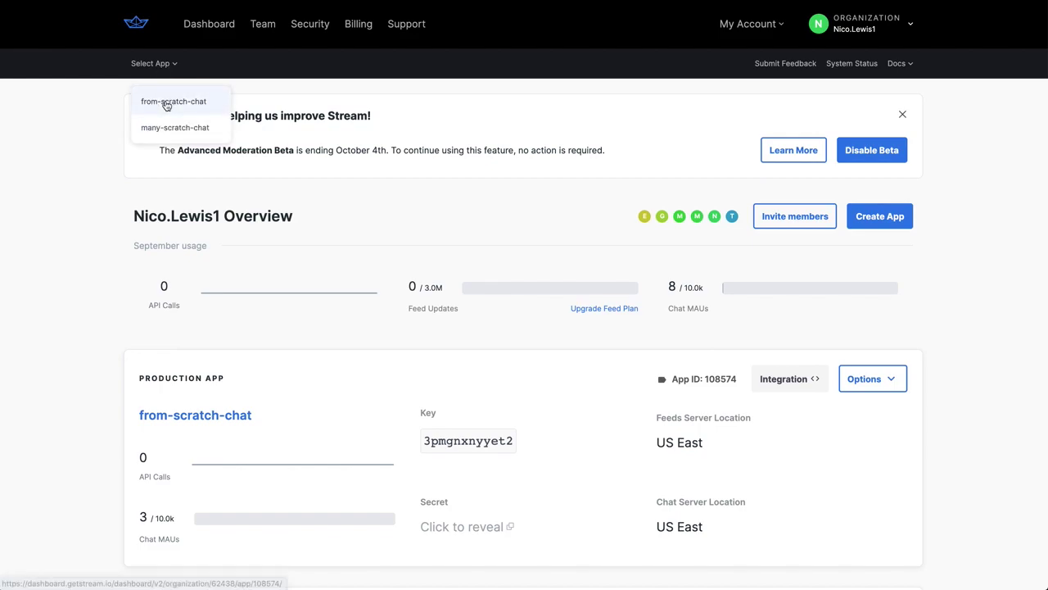
left_click(166, 103)
left_click(276, 66)
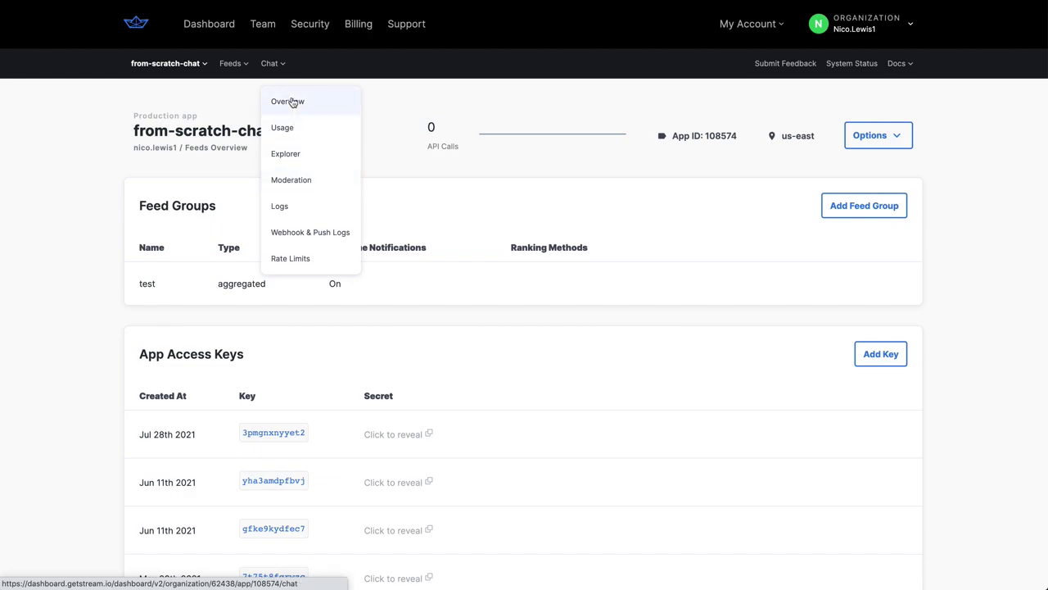
left_click(292, 102)
scroll(355, 196, "down", 3)
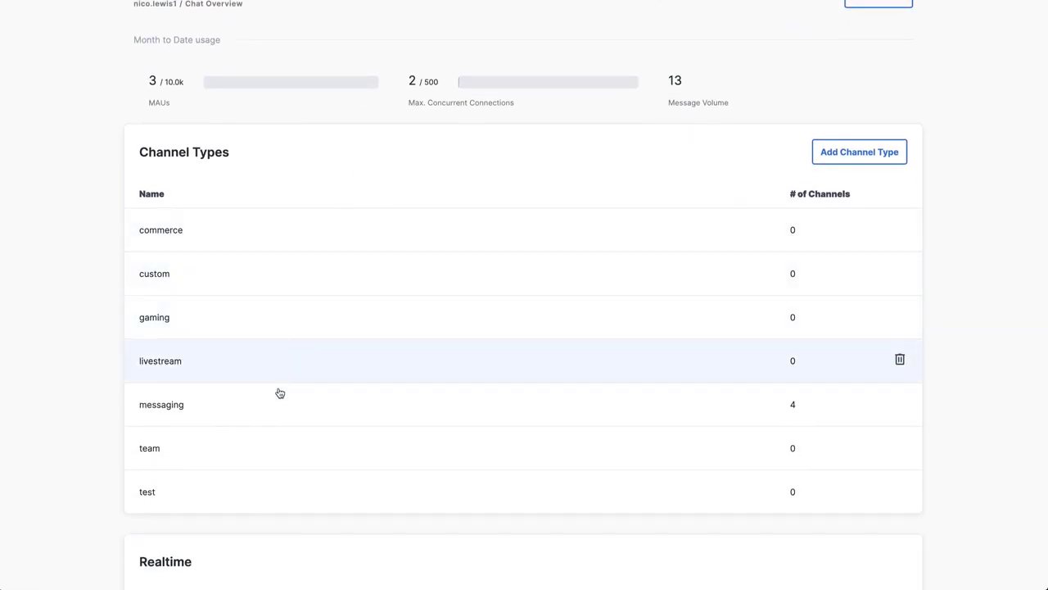
left_click(265, 400)
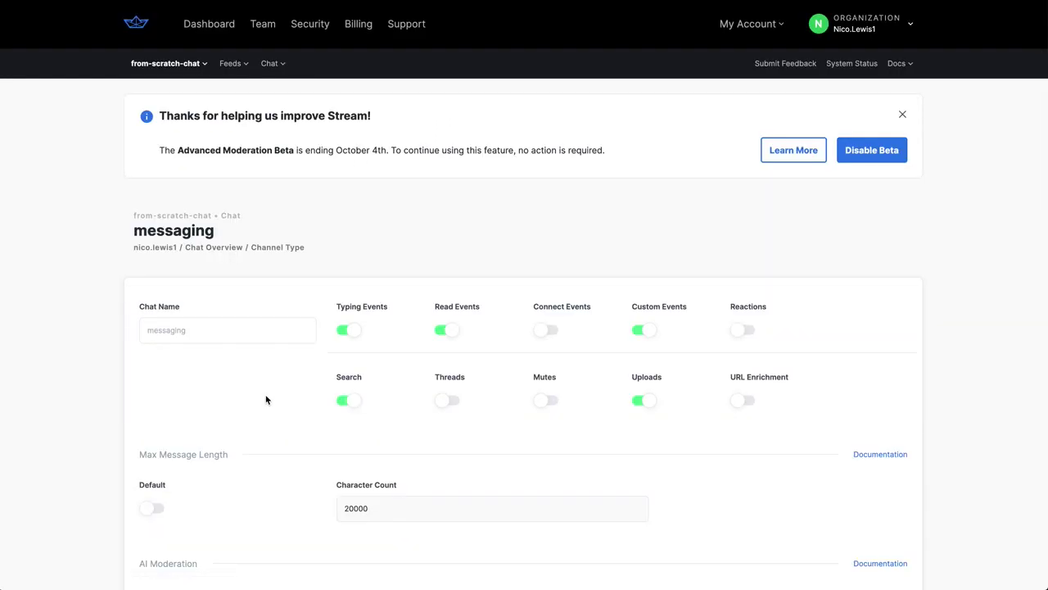
scroll(265, 400, "down", 5)
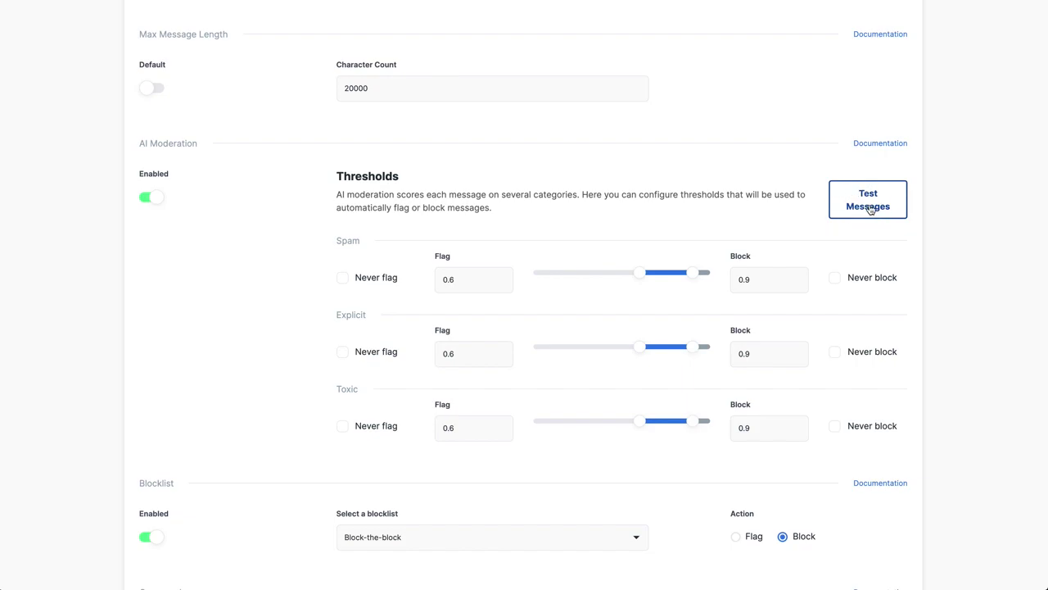
Test the message "Check out my bio to buy things" against the AI moderation configuration and close the test dialog.
left_click(870, 208)
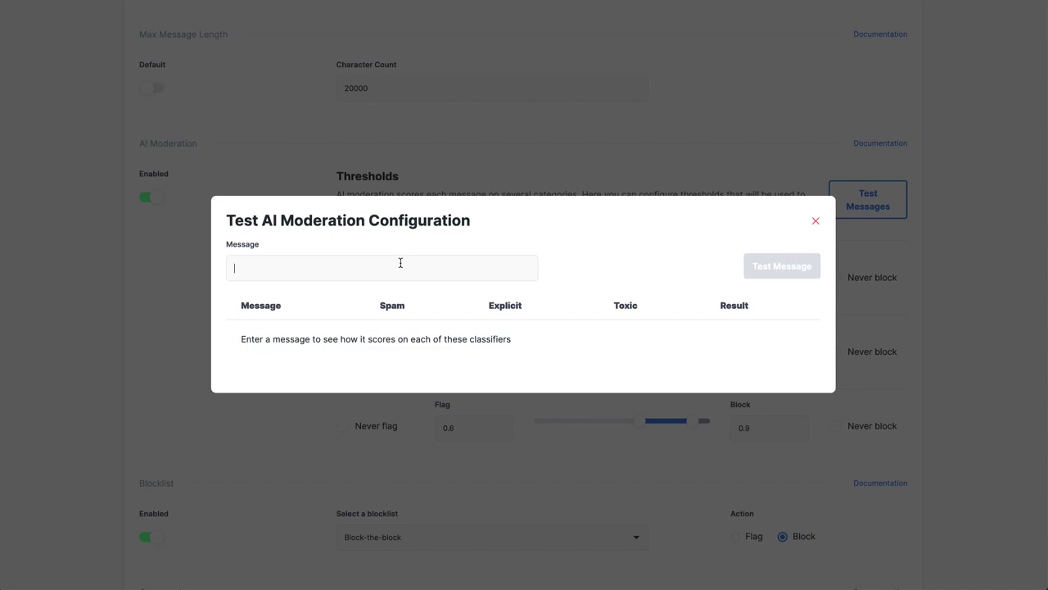
type("C")
key("BackSpace")
type("Check out ")
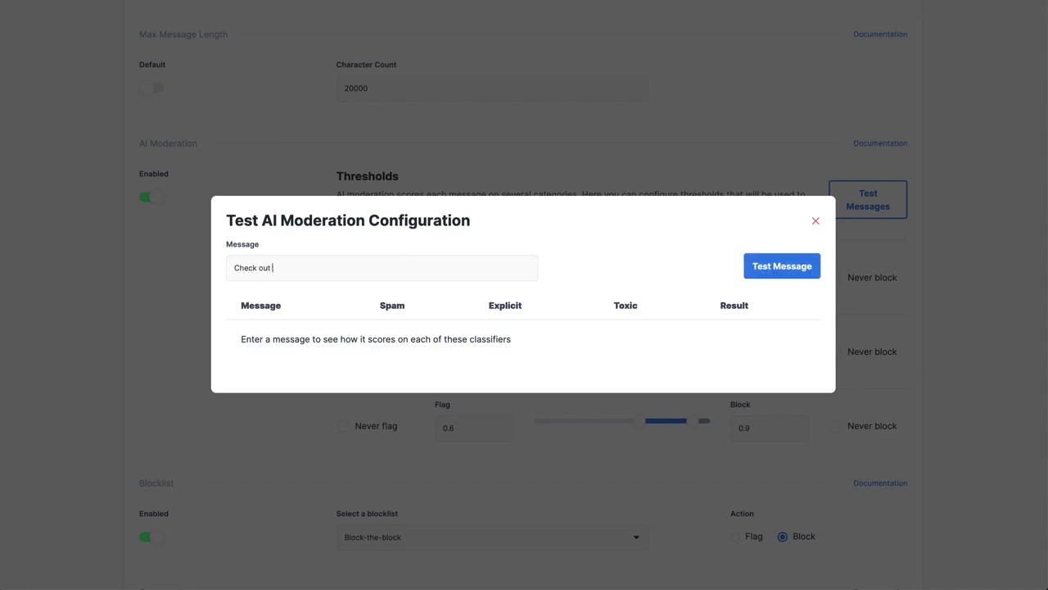
type("my bio to buy things")
left_click(773, 265)
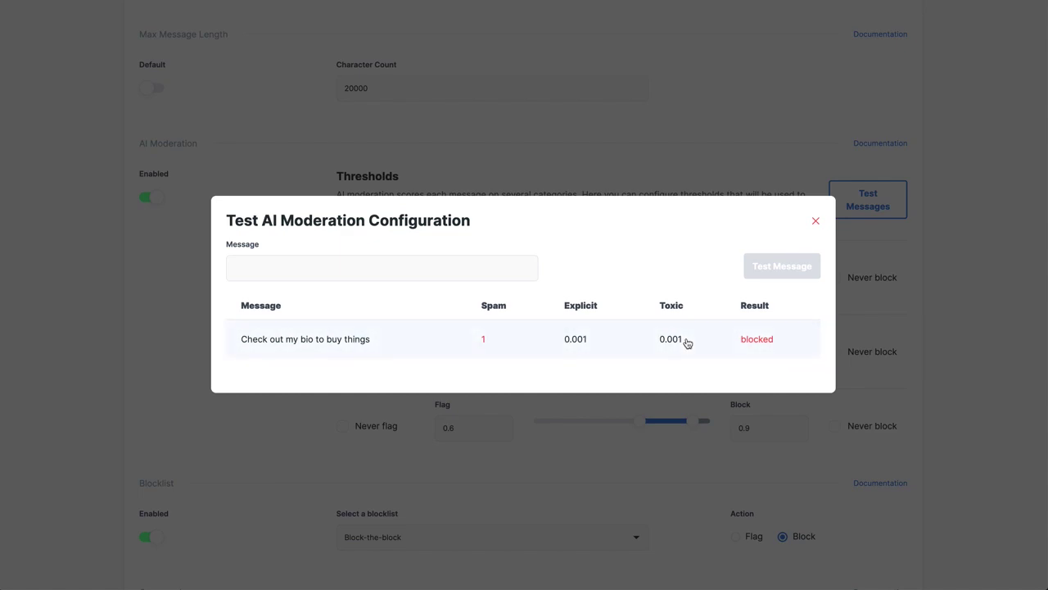
left_click(816, 221)
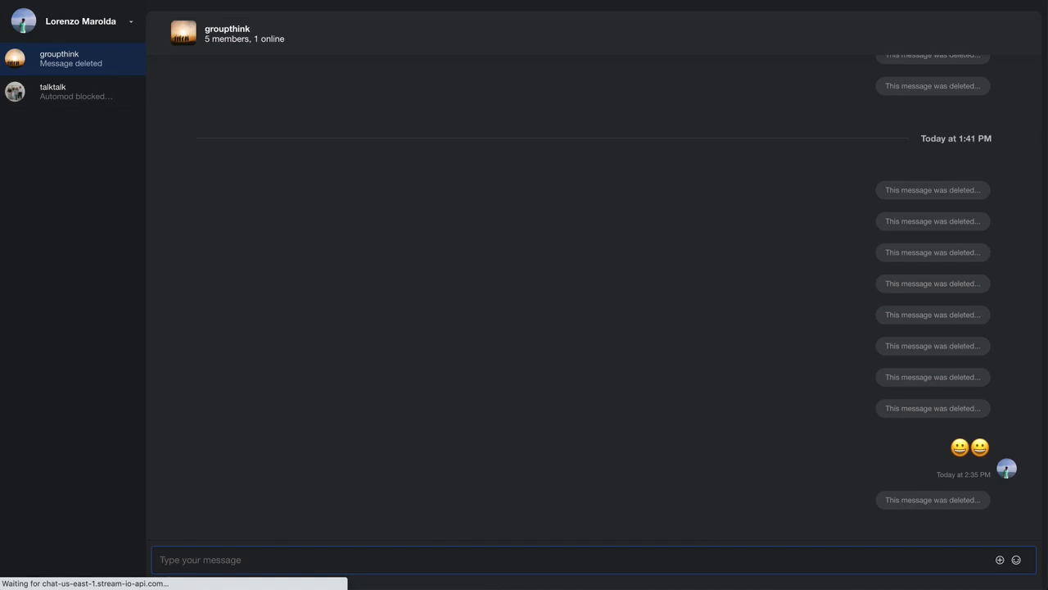
In the groupthink channel, send a first-name greeting, "How are you" and "You are such a werido" as separate messages.
type("Hey there I ")
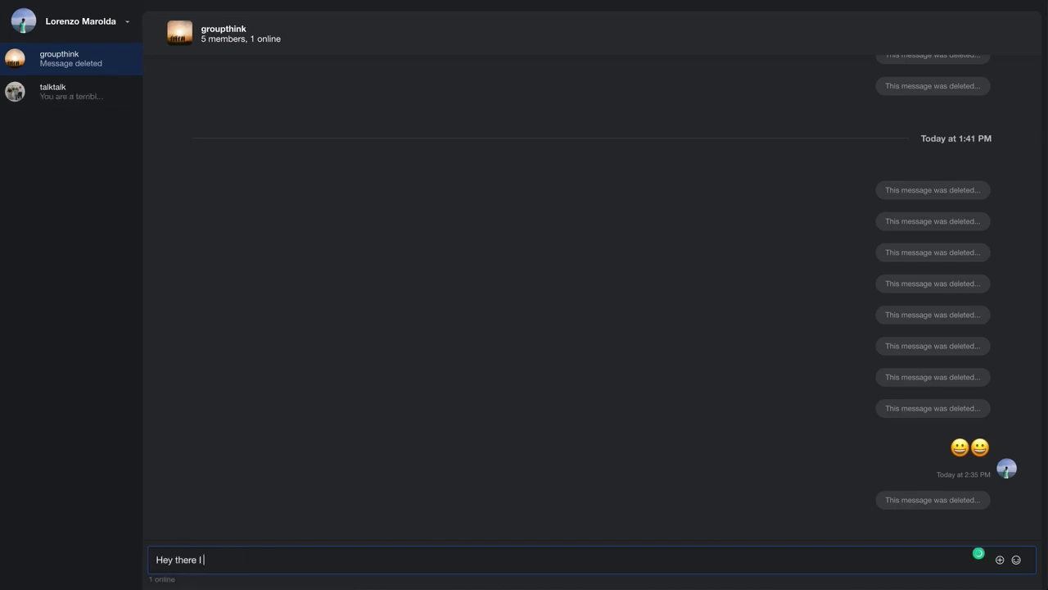
type("am lorenzo")
key("Return")
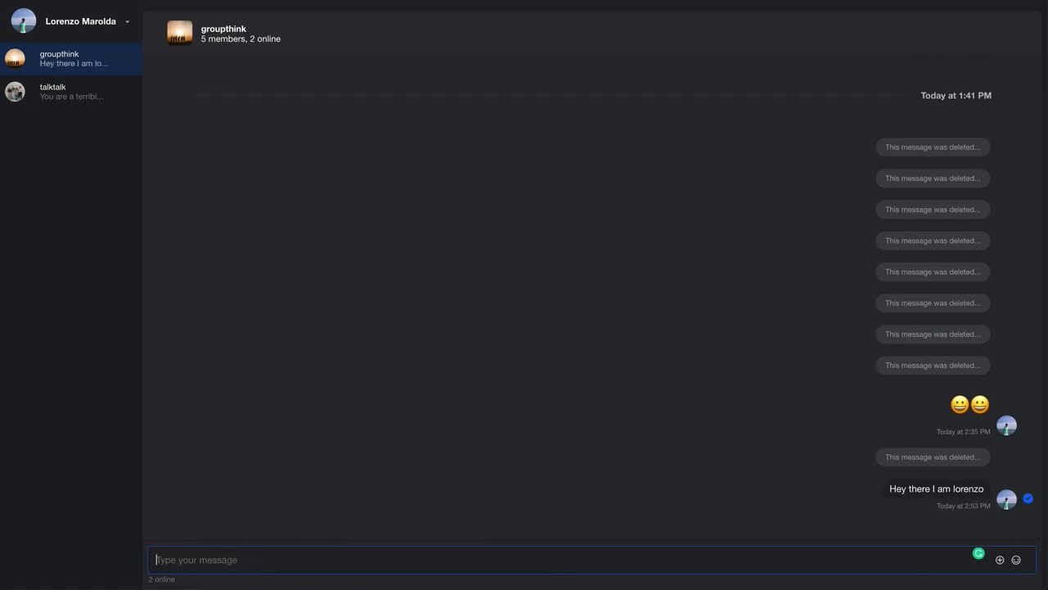
type("How are you")
key("Return")
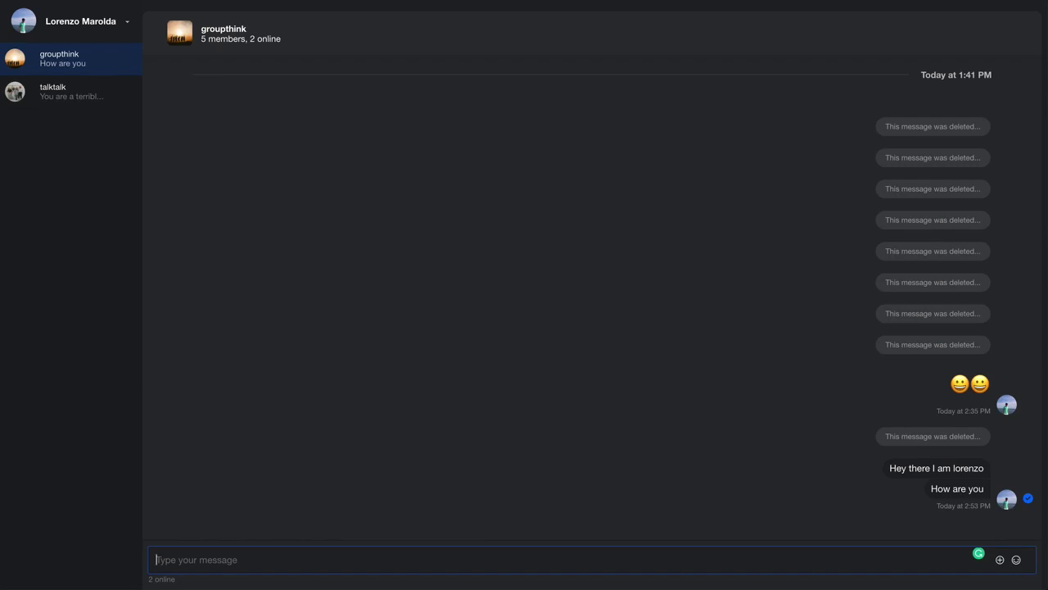
type("You are such a werido")
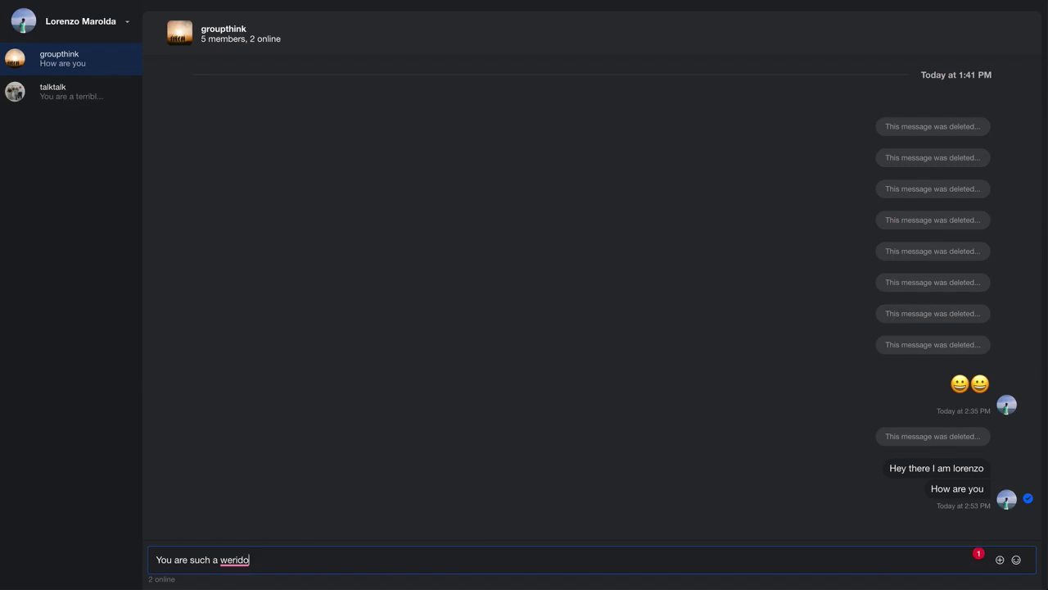
key("Return")
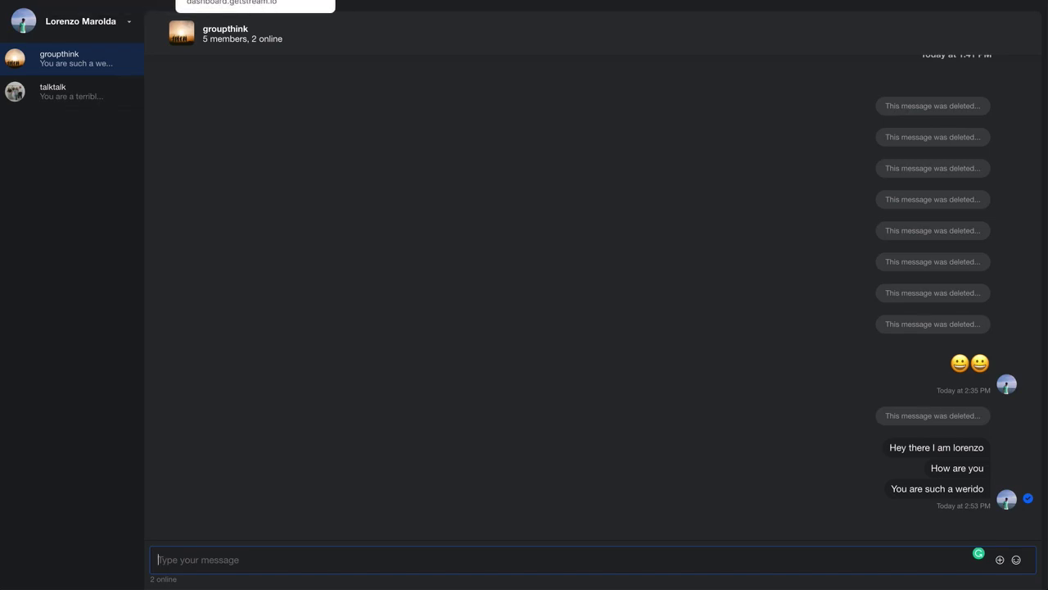
Switch to the Stream dashboard's Moderation inbox and examine the flagged message's details, karma and category scores.
left_click(369, 2)
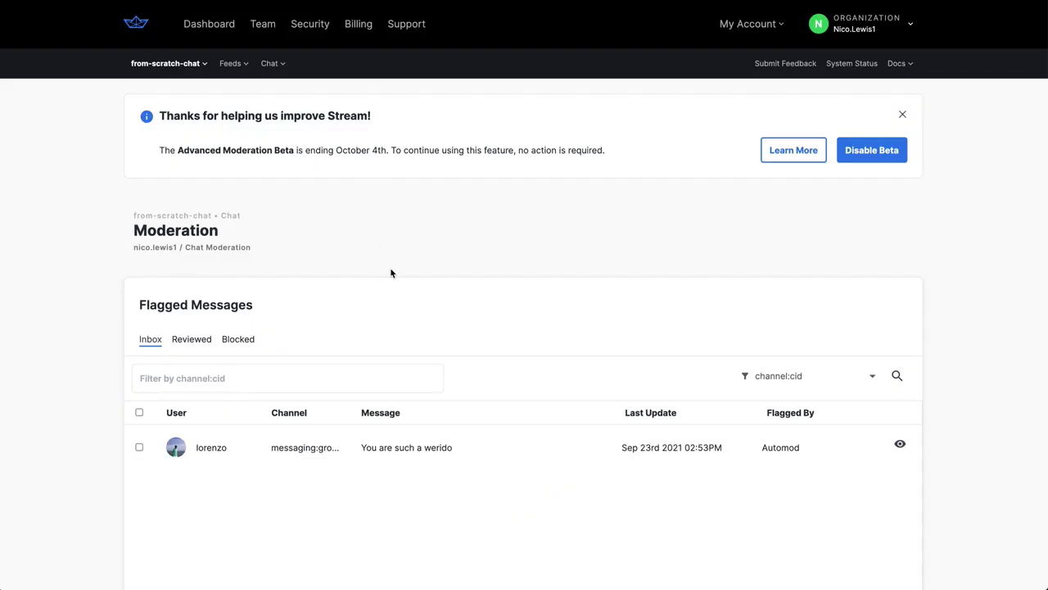
scroll(390, 271, "down", 1)
scroll(409, 447, "down", 1)
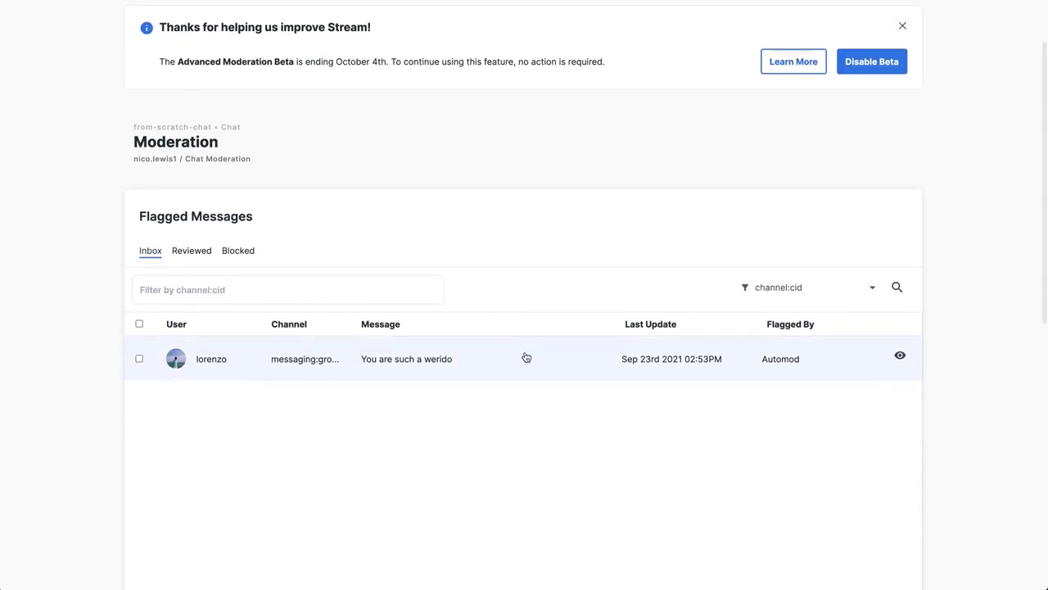
scroll(791, 279, "down", 1)
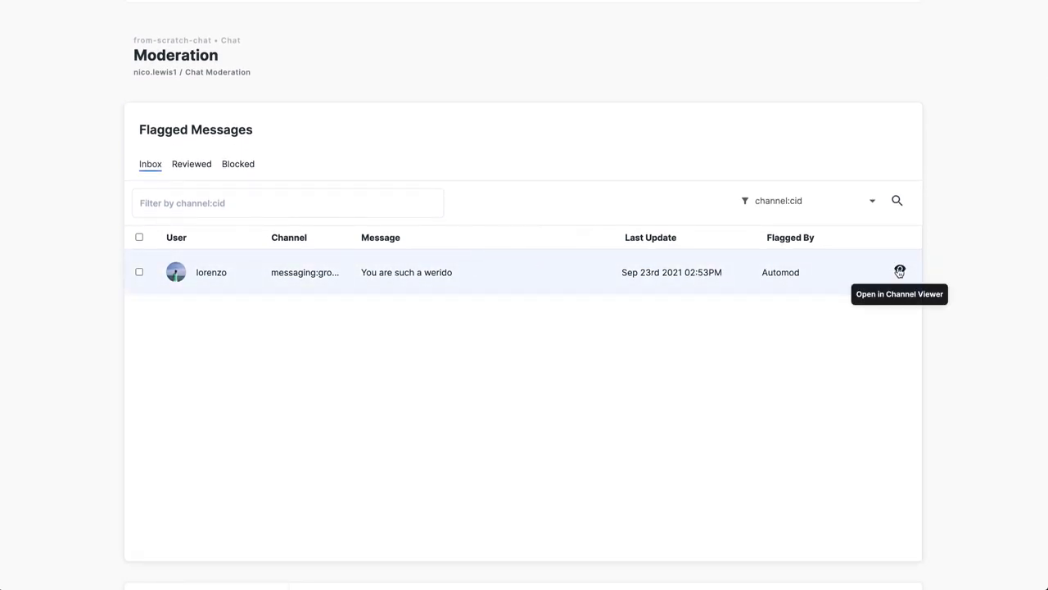
left_click(833, 279)
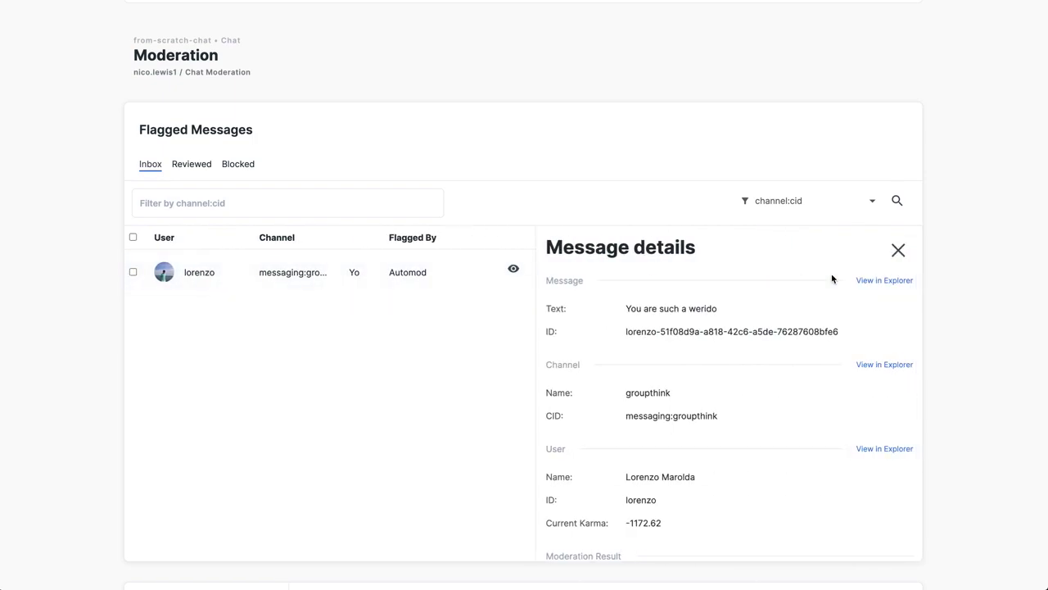
scroll(681, 335, "down", 5)
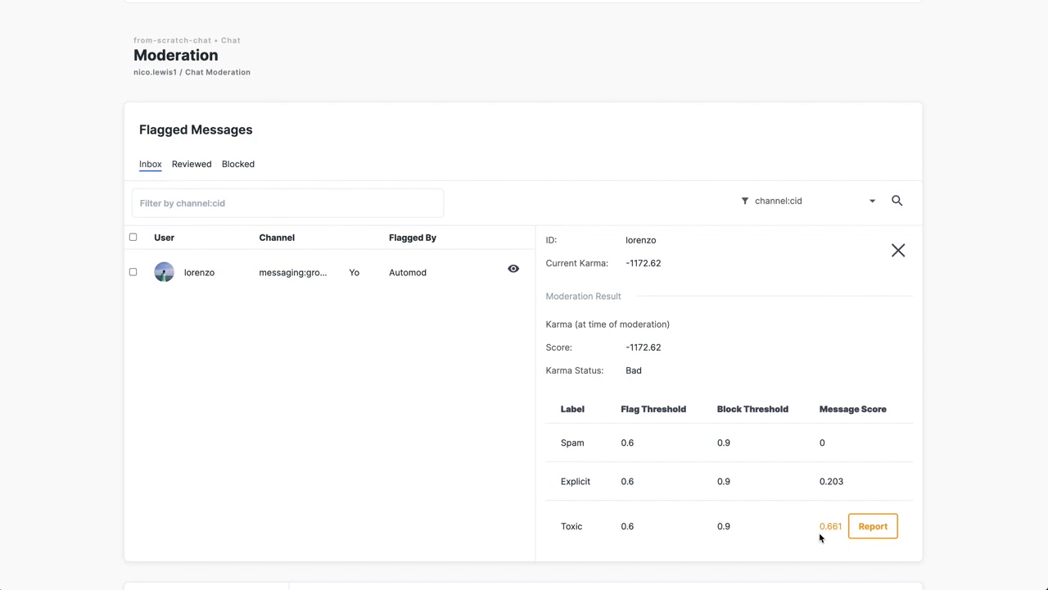
left_click(899, 251)
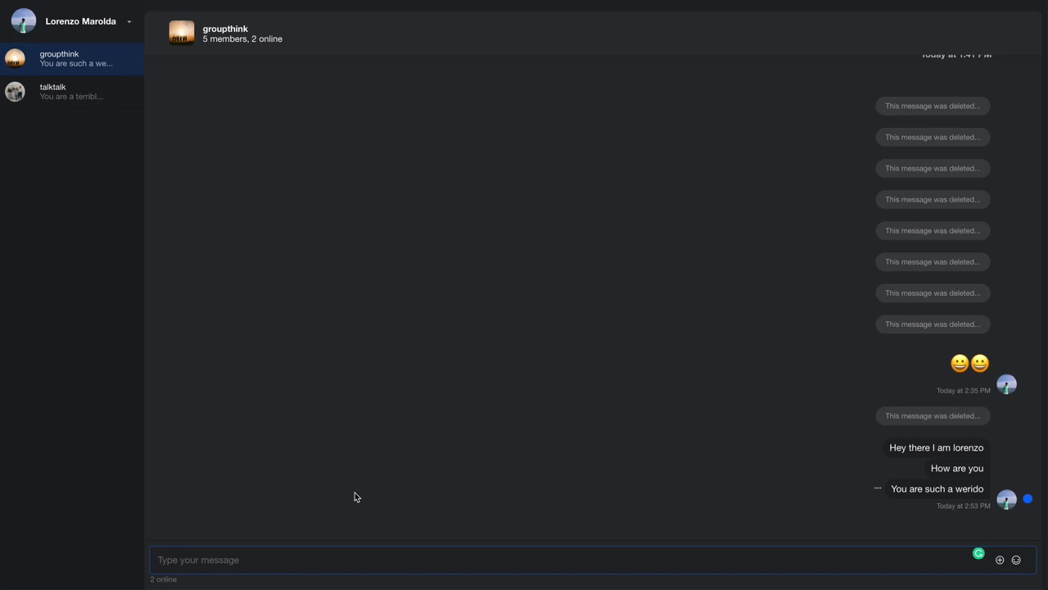
Draft "You are a freak" in the groupthink channel, sending it after testing the same text against the AI moderation configuration.
type("You are a freak")
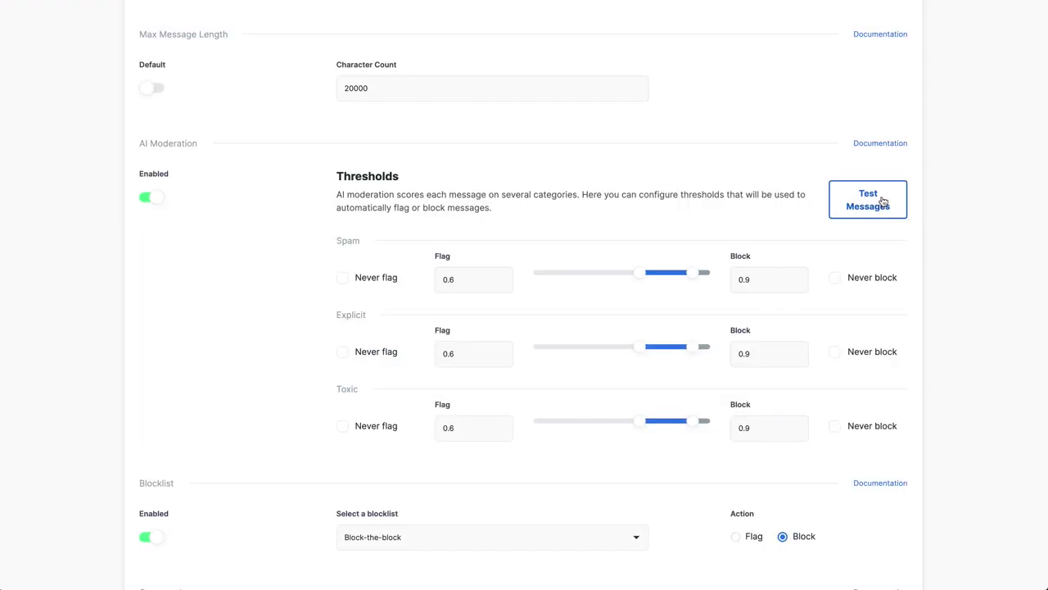
left_click(882, 205)
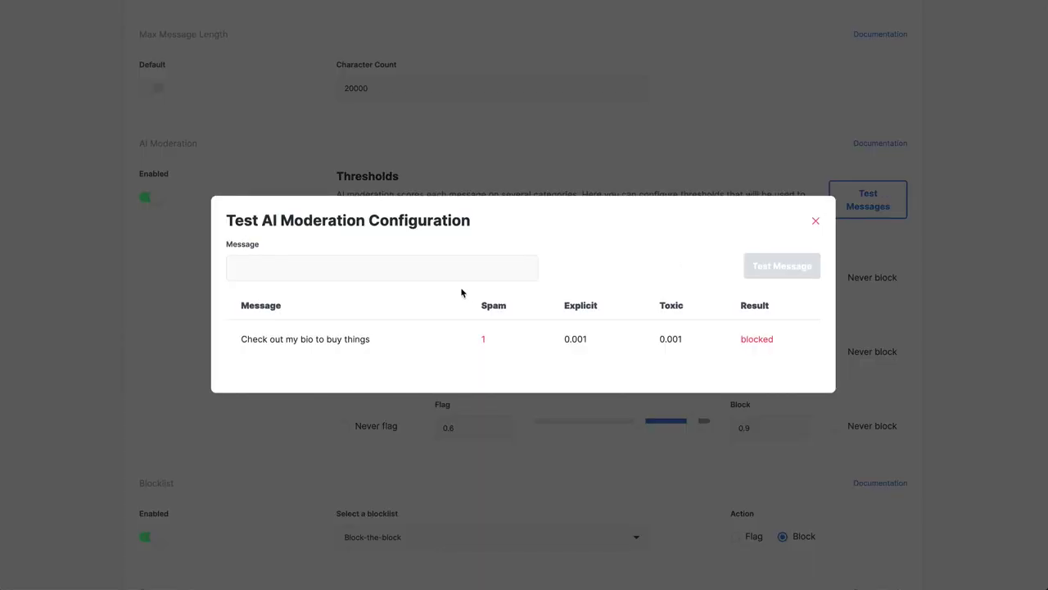
left_click(412, 269)
type("You are a ")
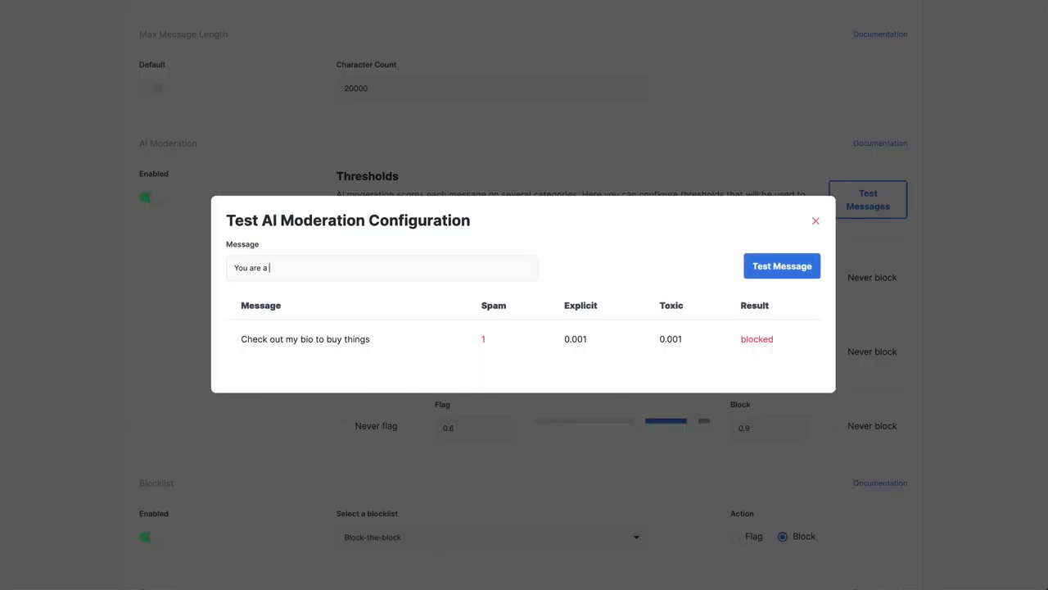
type("freak")
left_click(784, 269)
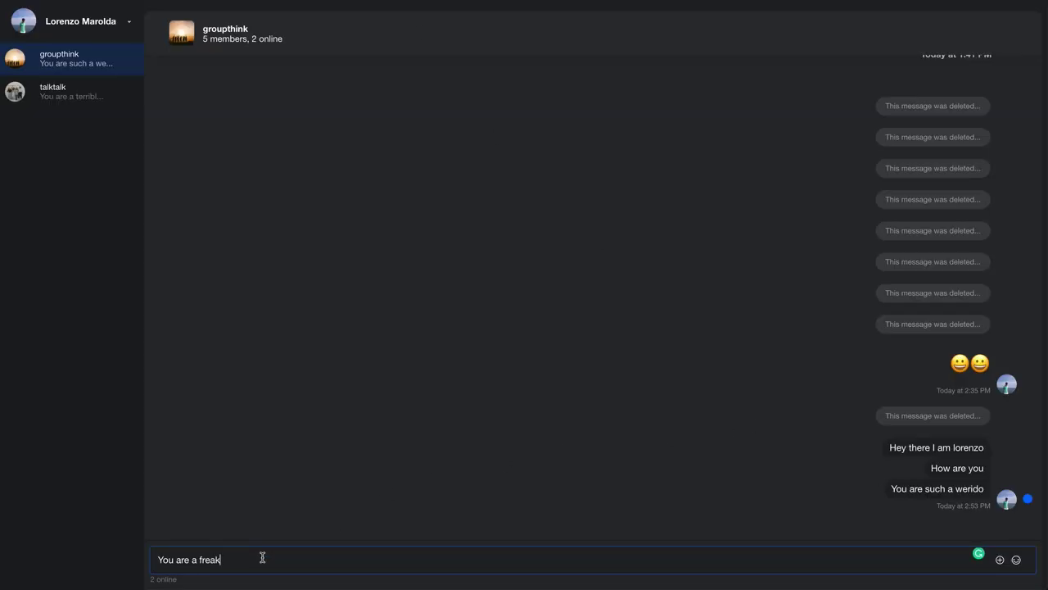
key("Return")
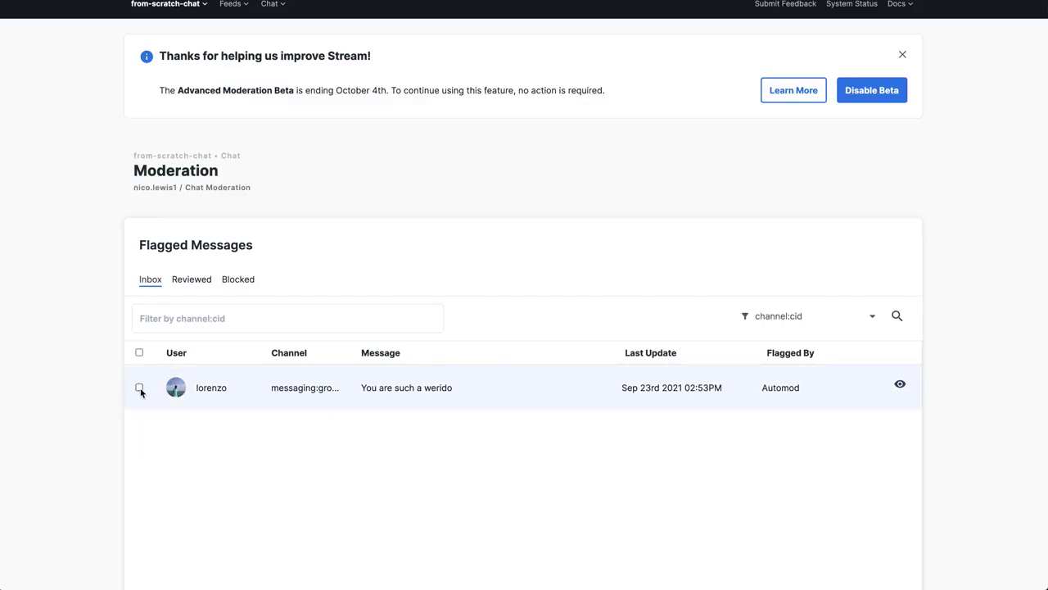
Delete the flagged message "You are such a werido" from the Moderation inbox and check the groupthink channel in the chat app.
left_click(139, 388)
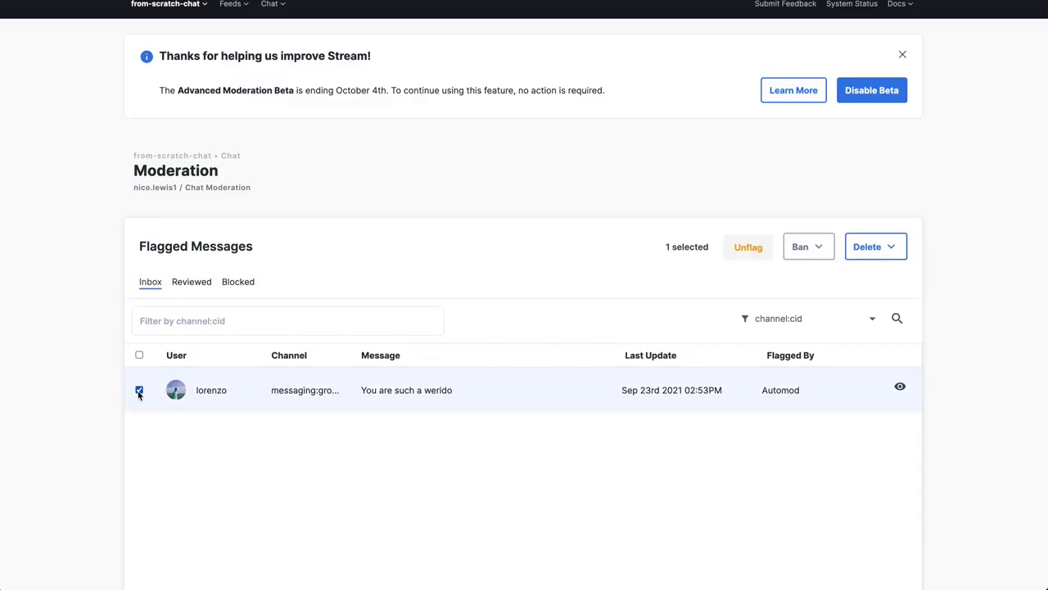
left_click(891, 248)
left_click(877, 289)
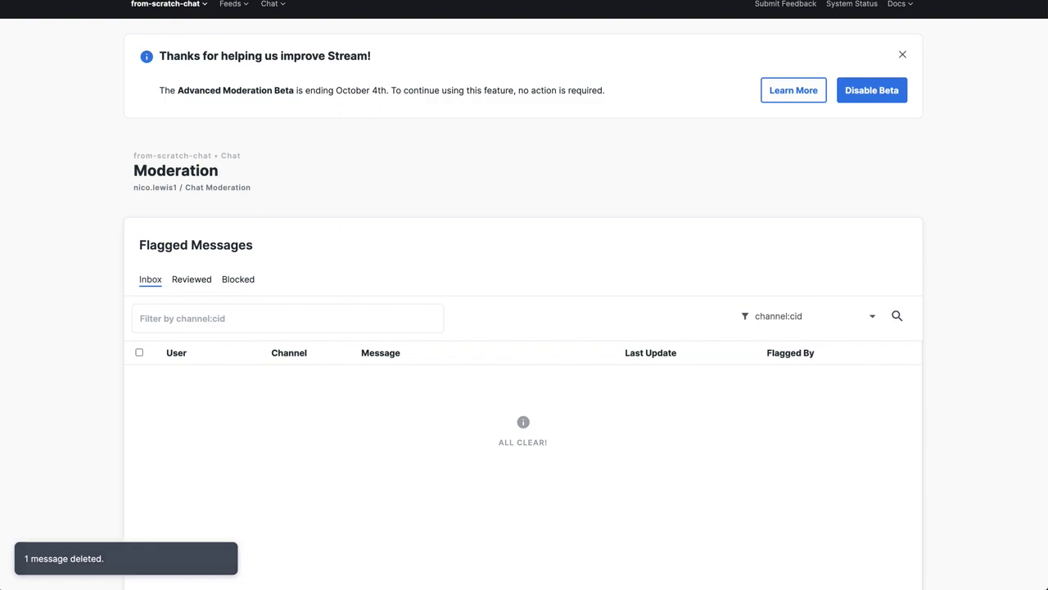
key("super+Tab")
scroll(664, 248, "down", 1)
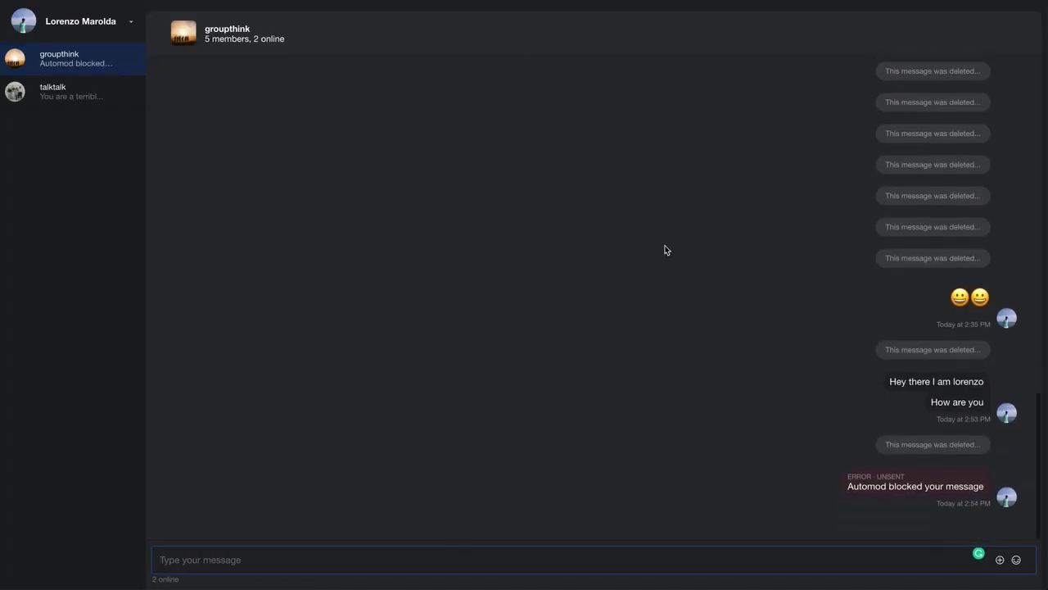